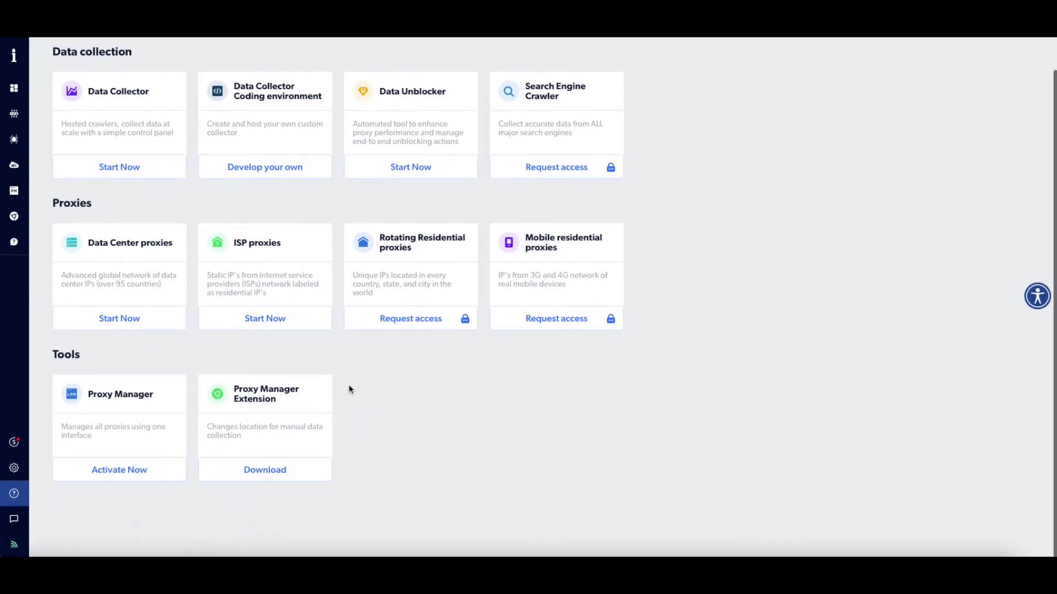
Open Data Collector from the sidebar to list the existing Amazon product search collector.
{"action": "mouse_move", "coordinate": [5, 161]}
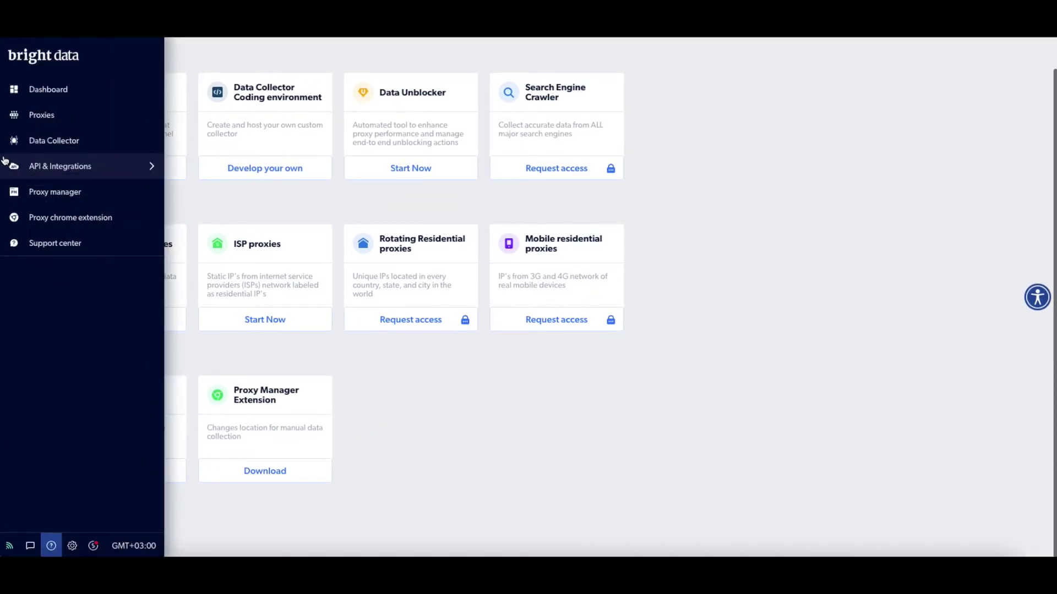
{"action": "left_click", "coordinate": [28, 148]}
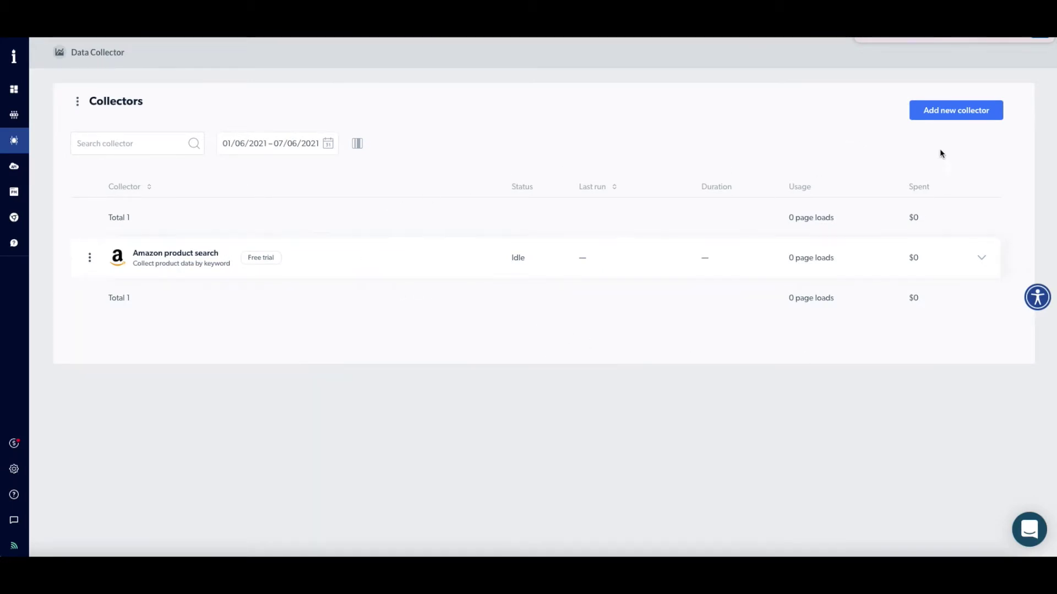
Start a new collector and browse the templates' use-case categories.
{"action": "left_click", "coordinate": [936, 117]}
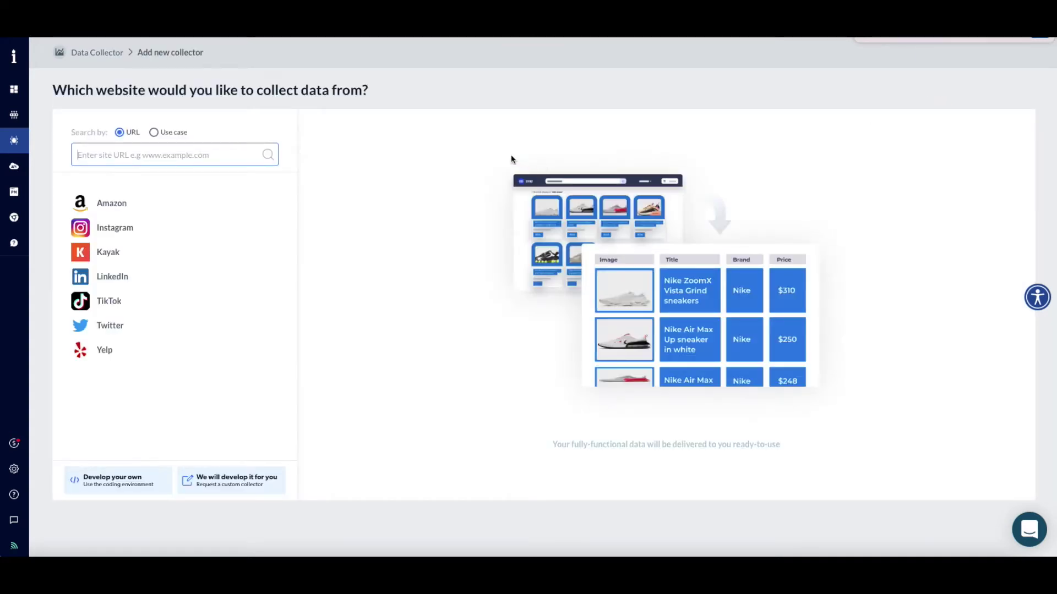
{"action": "left_click", "coordinate": [152, 159]}
{"action": "left_click", "coordinate": [153, 133]}
{"action": "left_click", "coordinate": [181, 150]}
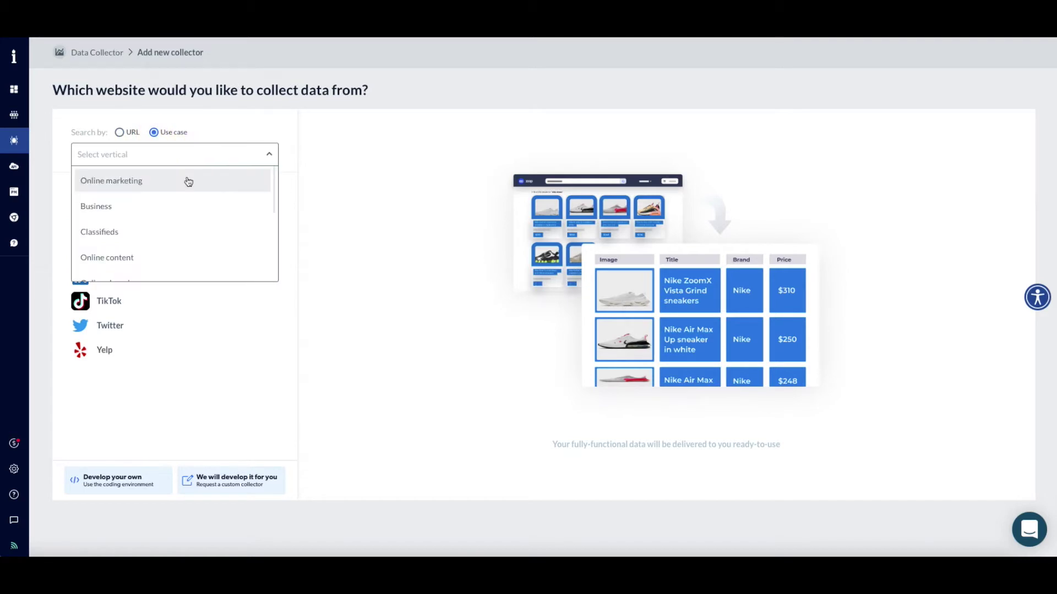
{"action": "scroll", "coordinate": [193, 217], "scroll_direction": "down", "scroll_amount": 5}
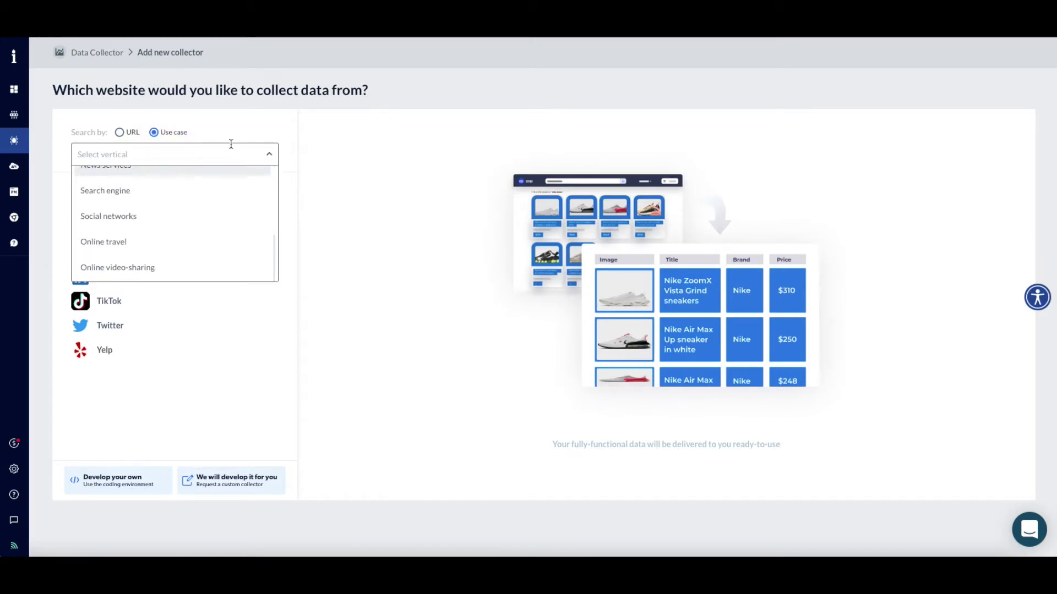
{"action": "left_click", "coordinate": [269, 156]}
Switch back to URL search, look up 'facebook' templates, then clear the search.
{"action": "left_click", "coordinate": [127, 133]}
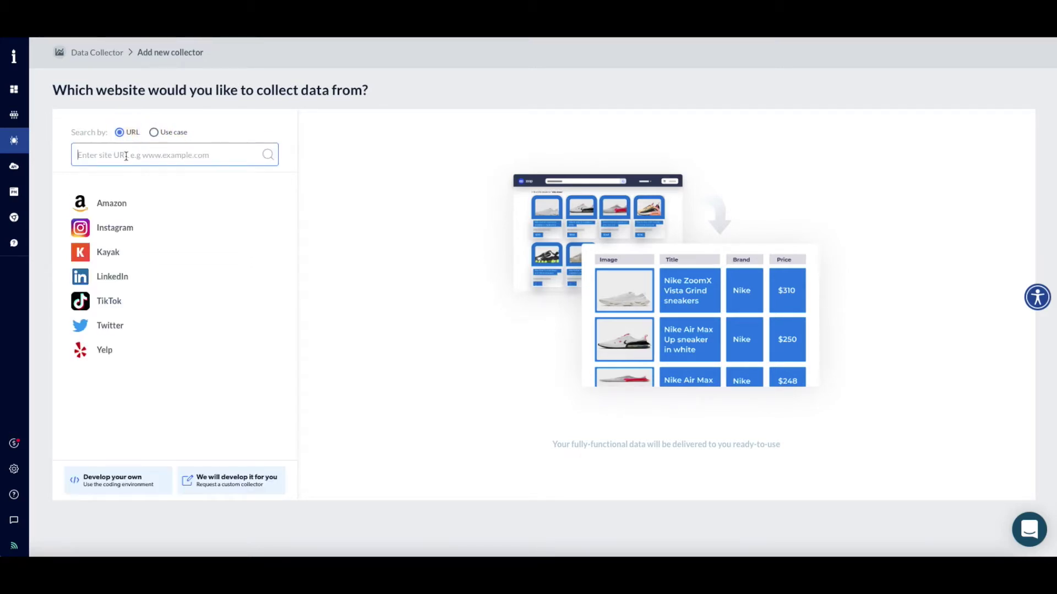
{"action": "left_click", "coordinate": [126, 156]}
{"action": "type", "text": "faceb"}
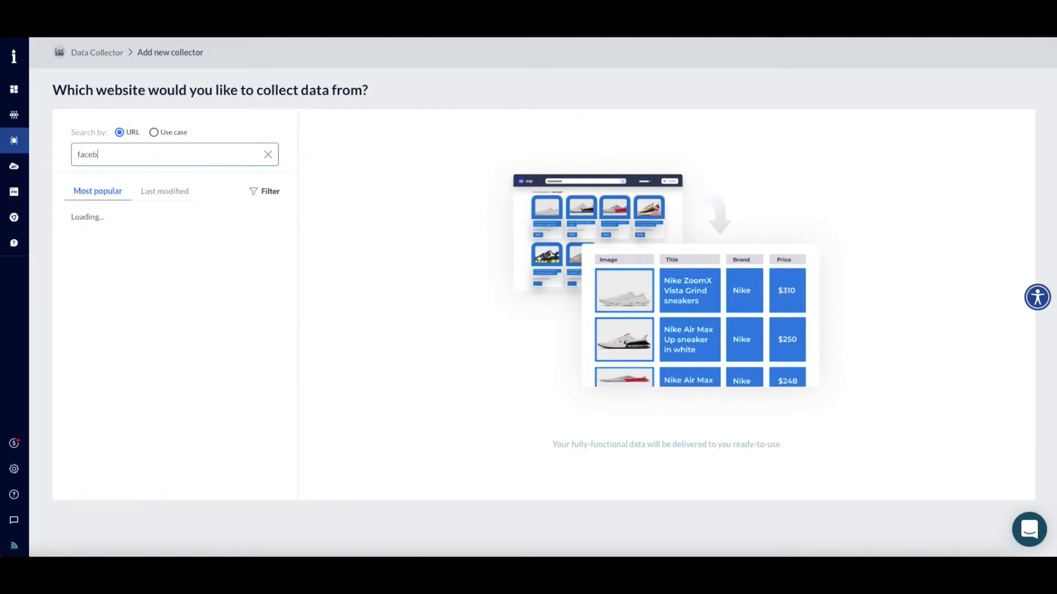
{"action": "type", "text": "ook"}
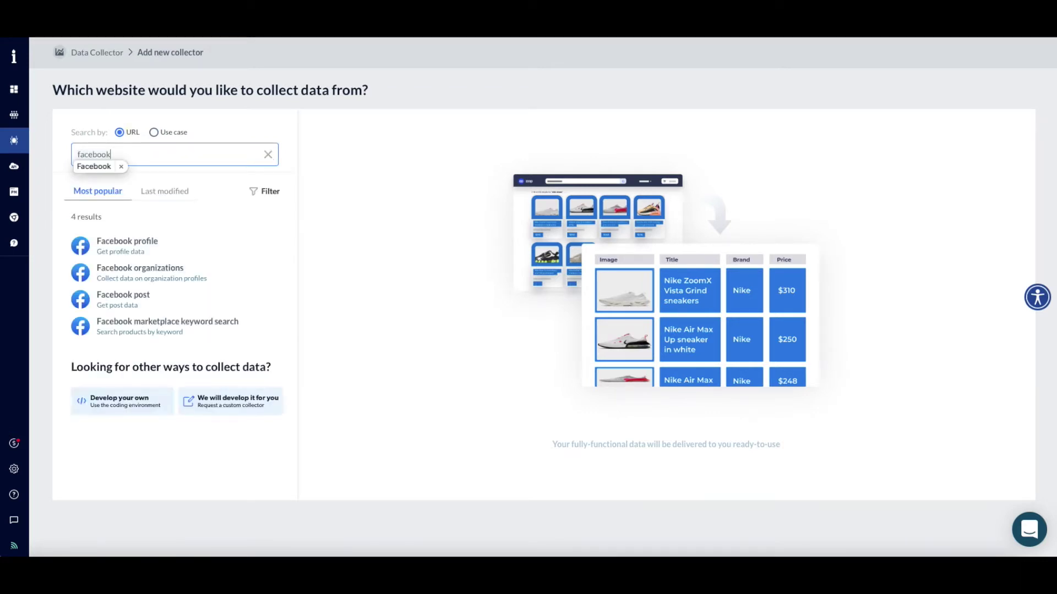
{"action": "key", "text": "BackSpace"}
{"action": "key", "text": "BackSpace"}
{"action": "key", "text": "BackSpace"}
{"action": "key", "text": "BackSpace"}
{"action": "key", "text": "BackSpace"}
{"action": "key", "text": "BackSpace"}
{"action": "key", "text": "BackSpace"}
{"action": "key", "text": "BackSpace"}
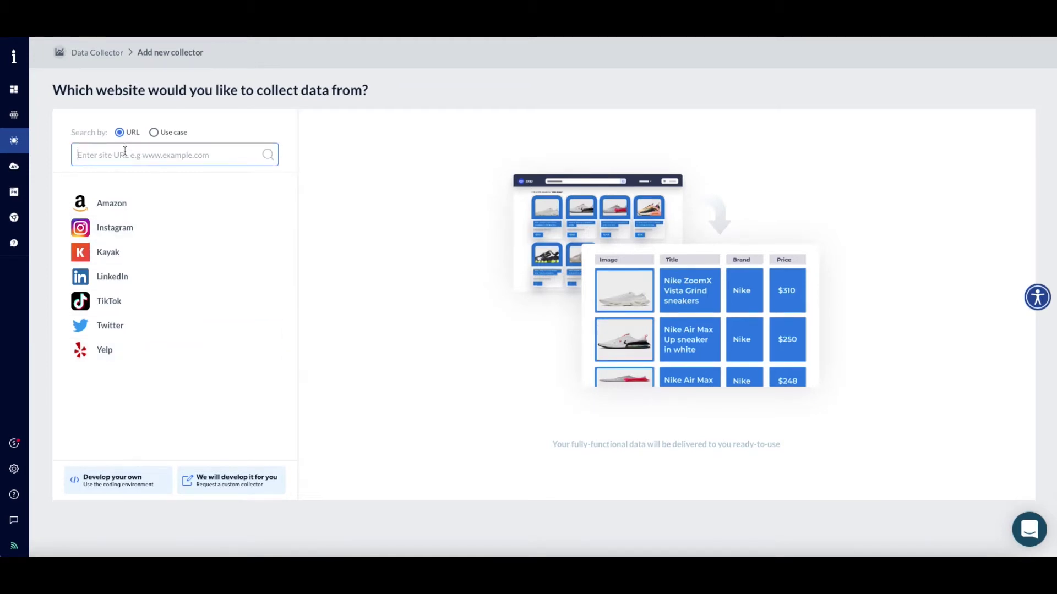
{"action": "type", "text": "w"}
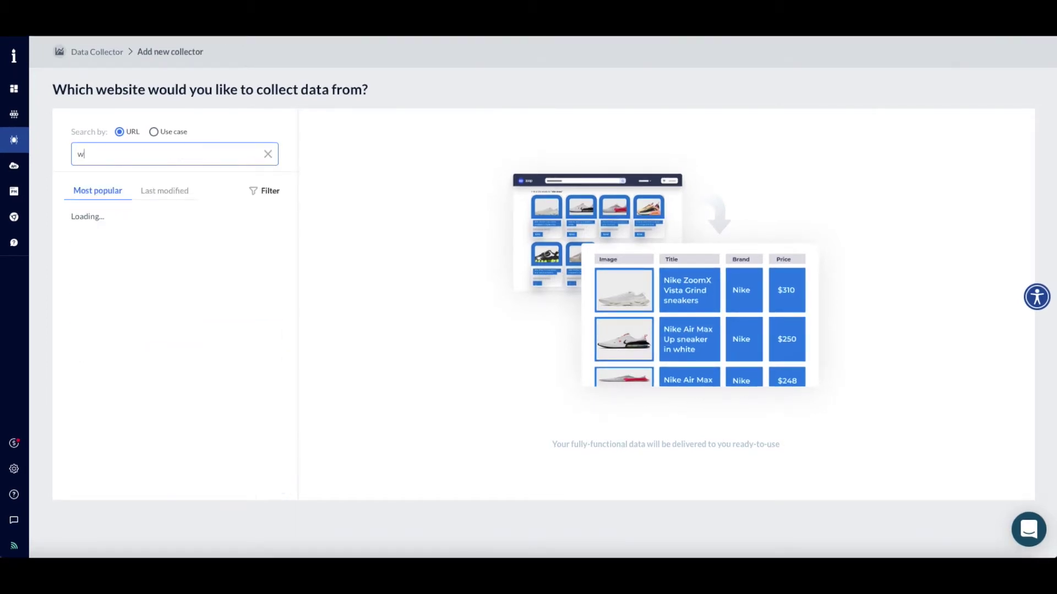
{"action": "type", "text": "ww.mako.co.il"}
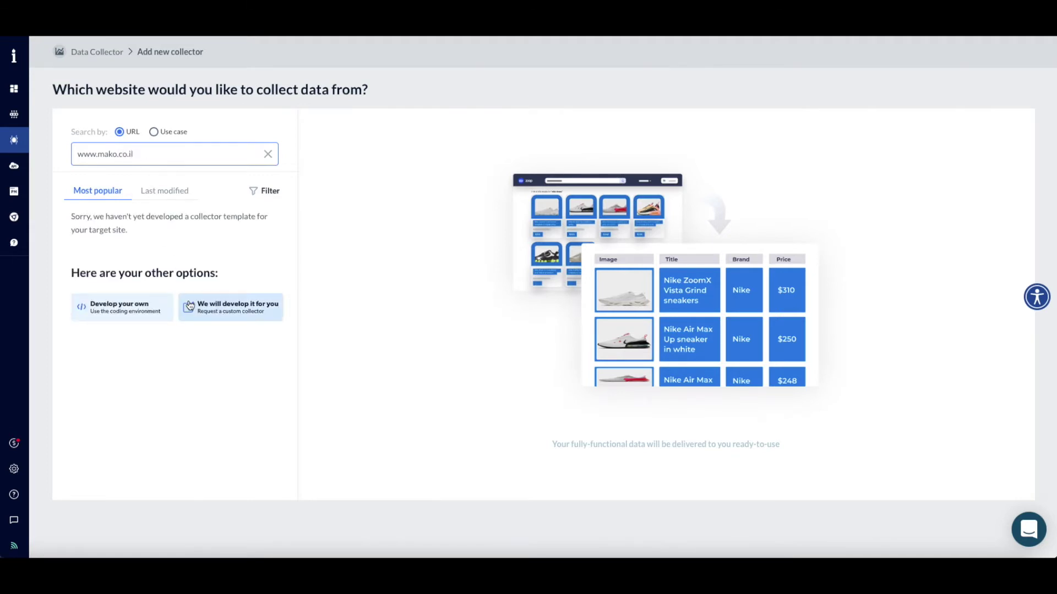
{"action": "left_click", "coordinate": [252, 313]}
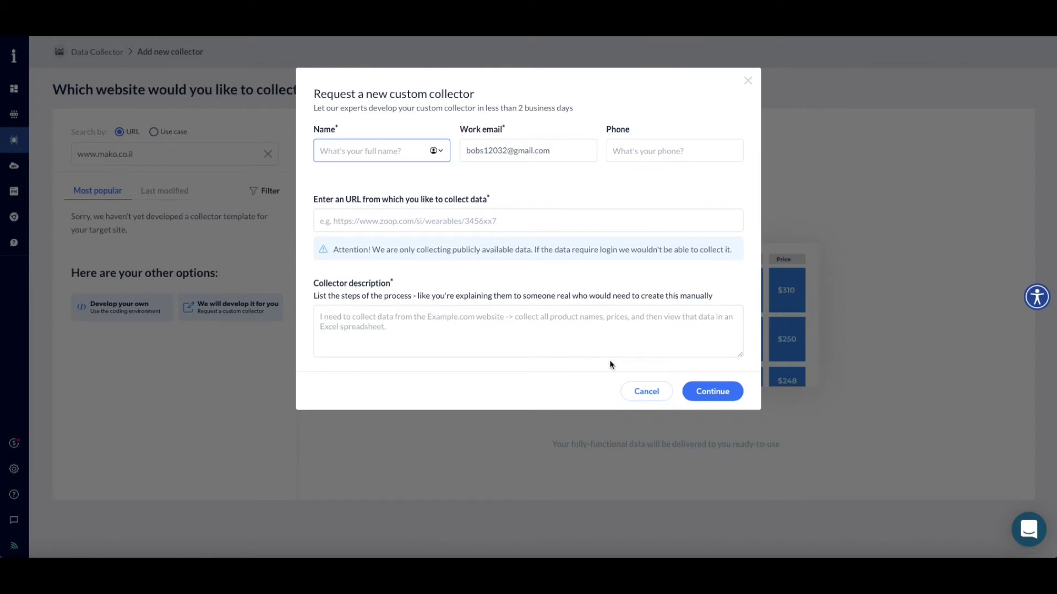
{"action": "left_click", "coordinate": [653, 398]}
{"action": "left_click", "coordinate": [599, 183]}
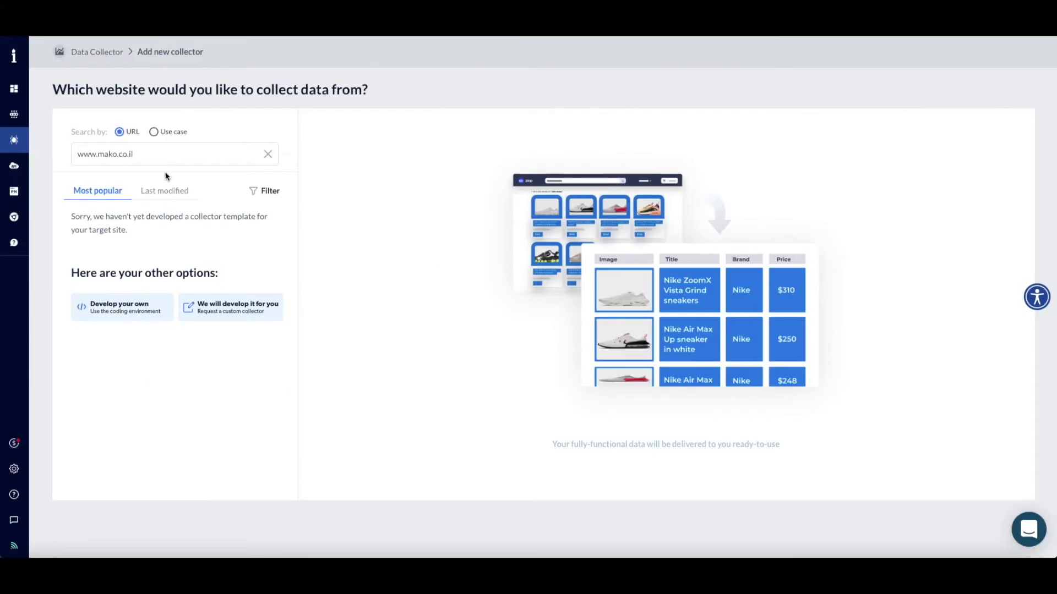
{"action": "left_click", "coordinate": [148, 321]}
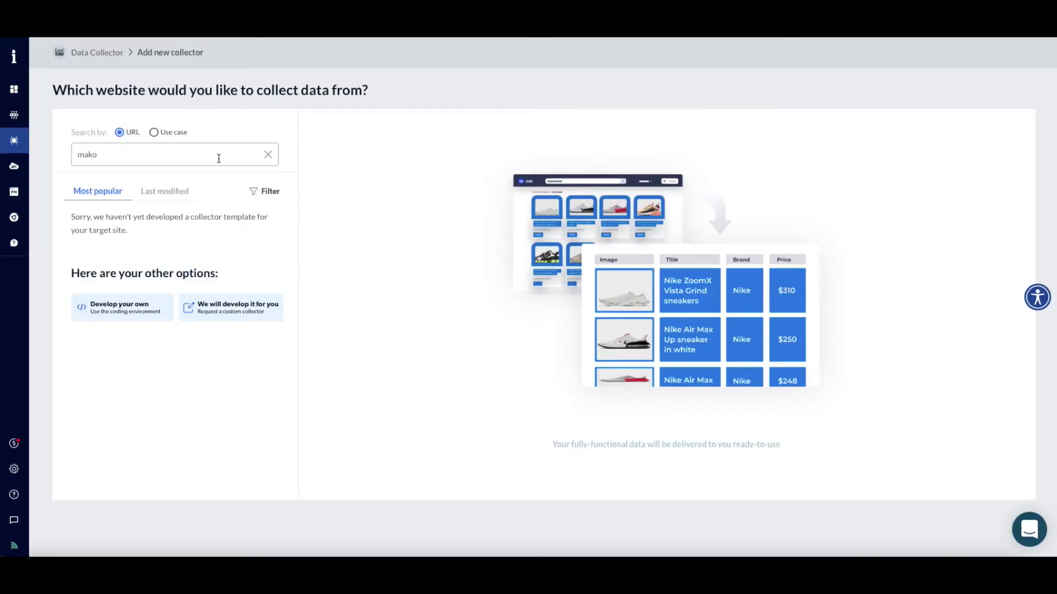
Search 'face' and review the Facebook profile template's output examples, API call and test form.
{"action": "double_click", "coordinate": [219, 155]}
{"action": "type", "text": "face"}
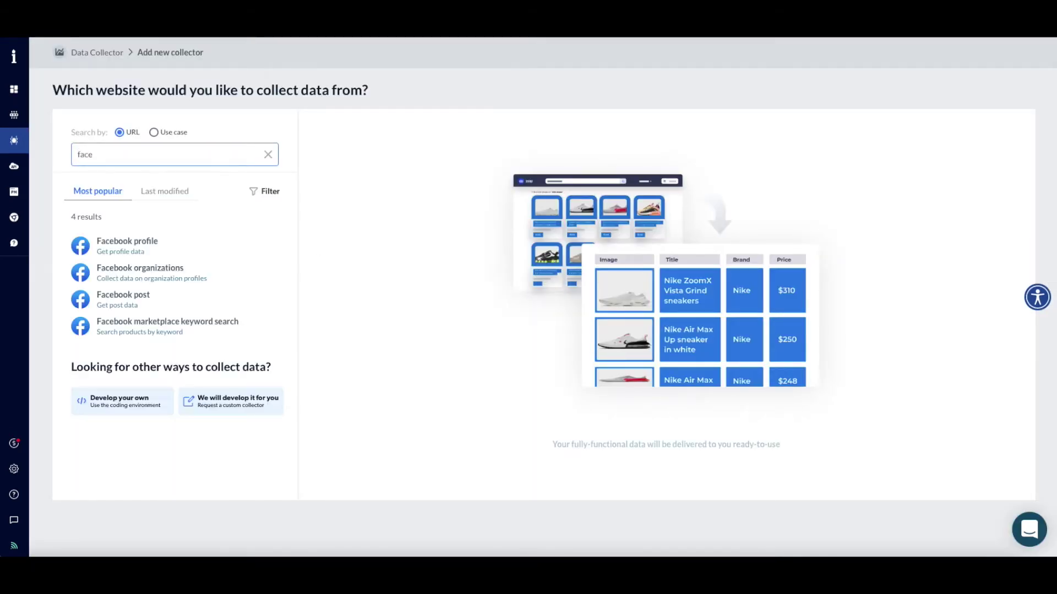
{"action": "left_click", "coordinate": [200, 251]}
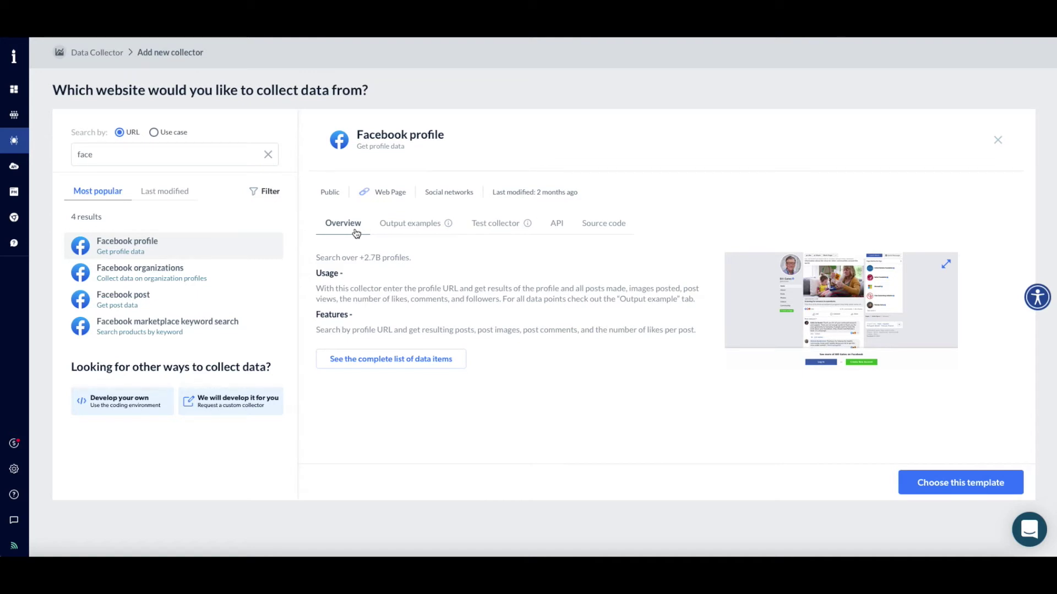
{"action": "left_click", "coordinate": [400, 228]}
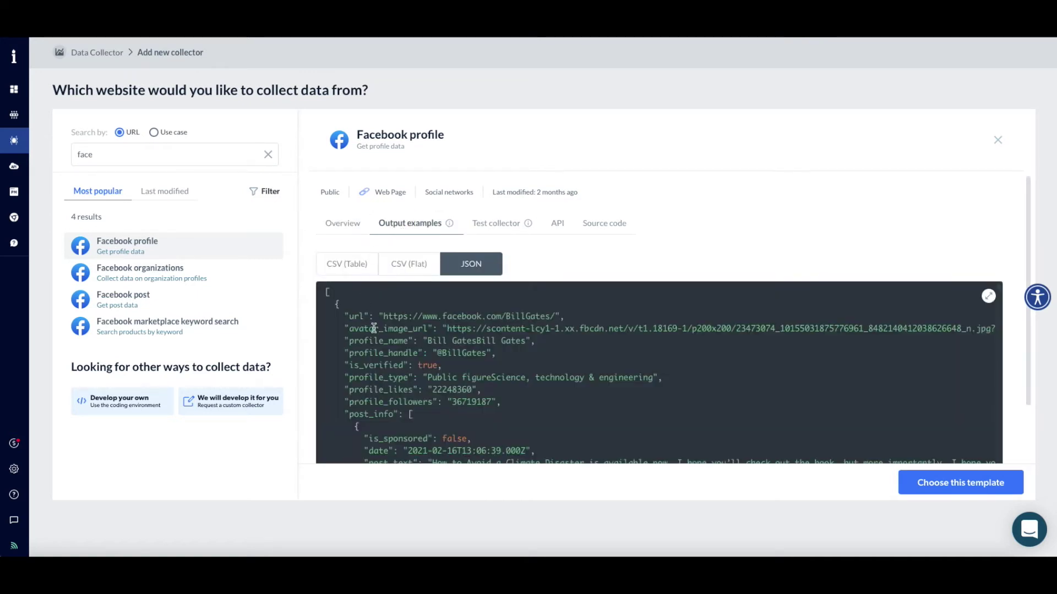
{"action": "scroll", "coordinate": [374, 329], "scroll_direction": "down", "scroll_amount": 5}
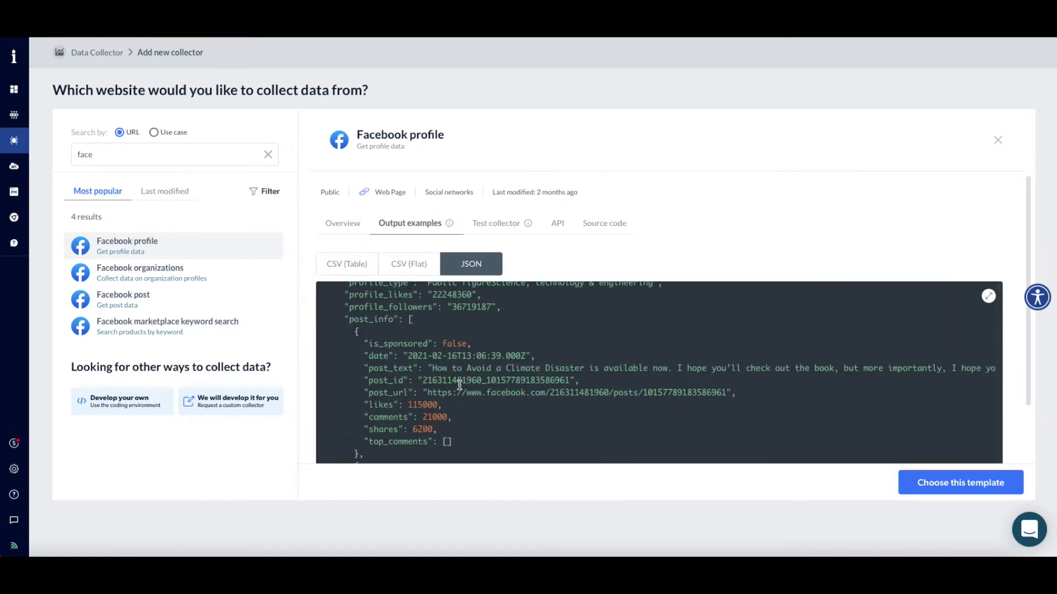
{"action": "left_click", "coordinate": [554, 231]}
{"action": "left_click", "coordinate": [495, 232]}
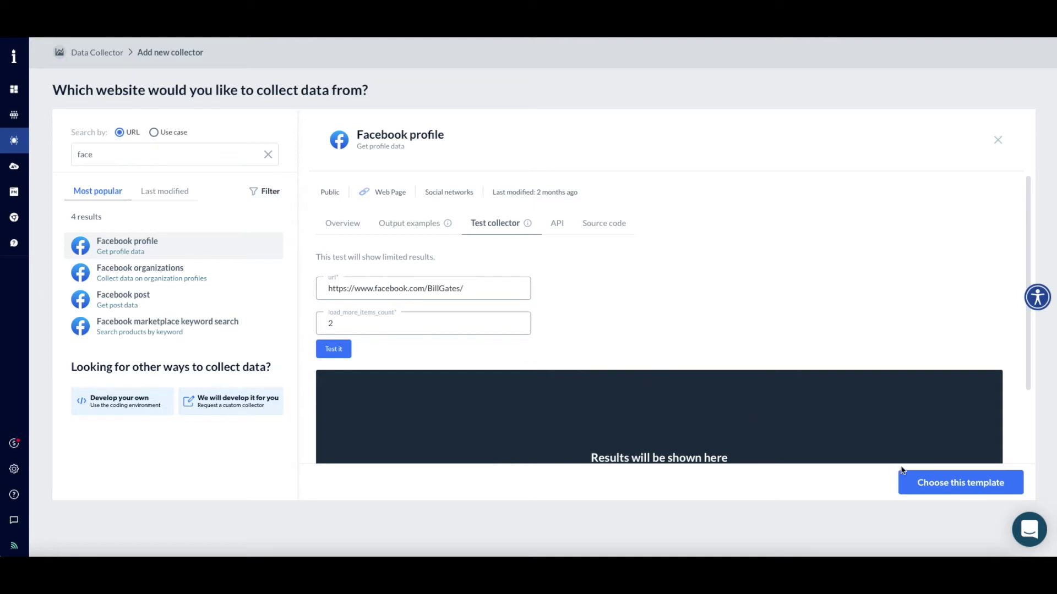
Use the Facebook profile template with delivery on job completion and no batch splitting.
{"action": "left_click", "coordinate": [917, 482]}
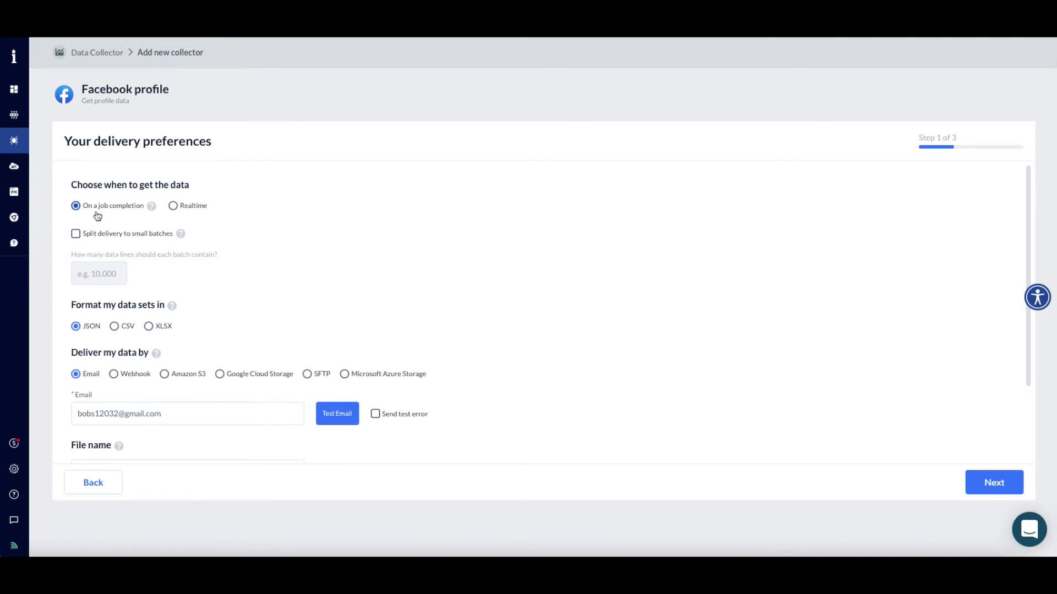
{"action": "left_click", "coordinate": [76, 234]}
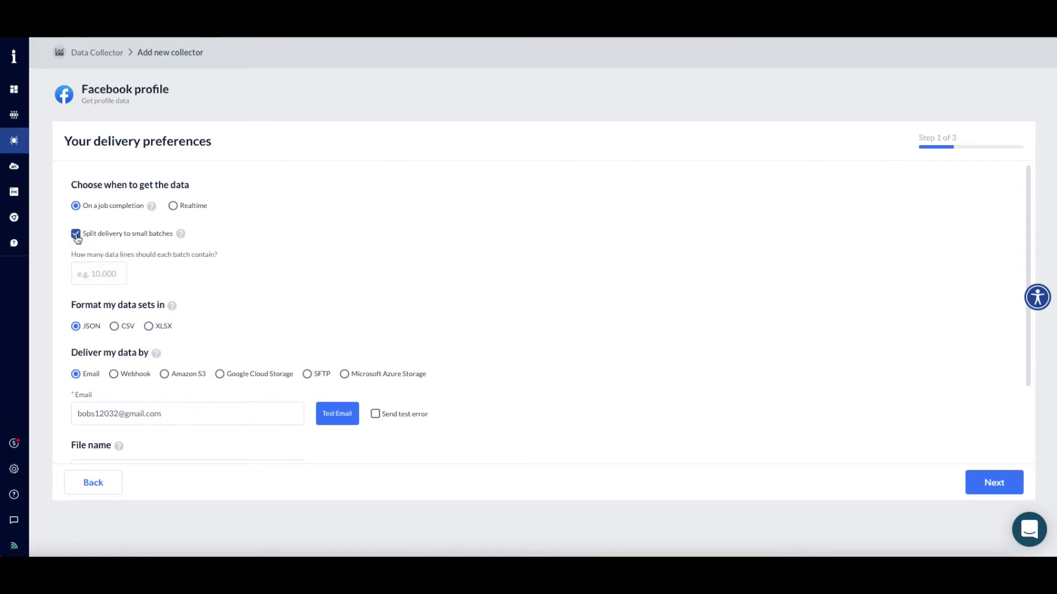
{"action": "left_click", "coordinate": [76, 235]}
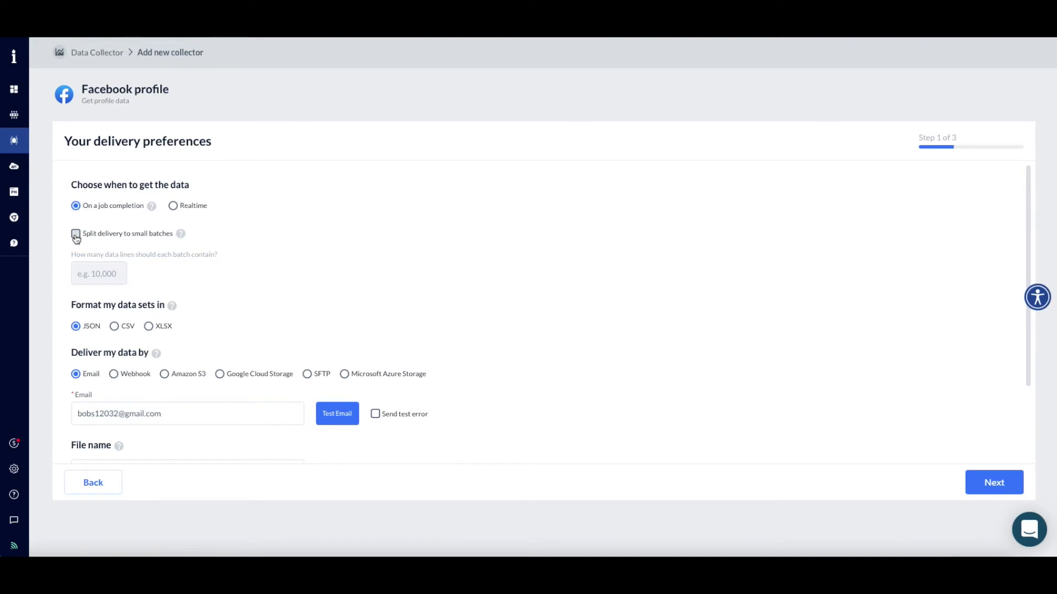
{"action": "left_click", "coordinate": [174, 207]}
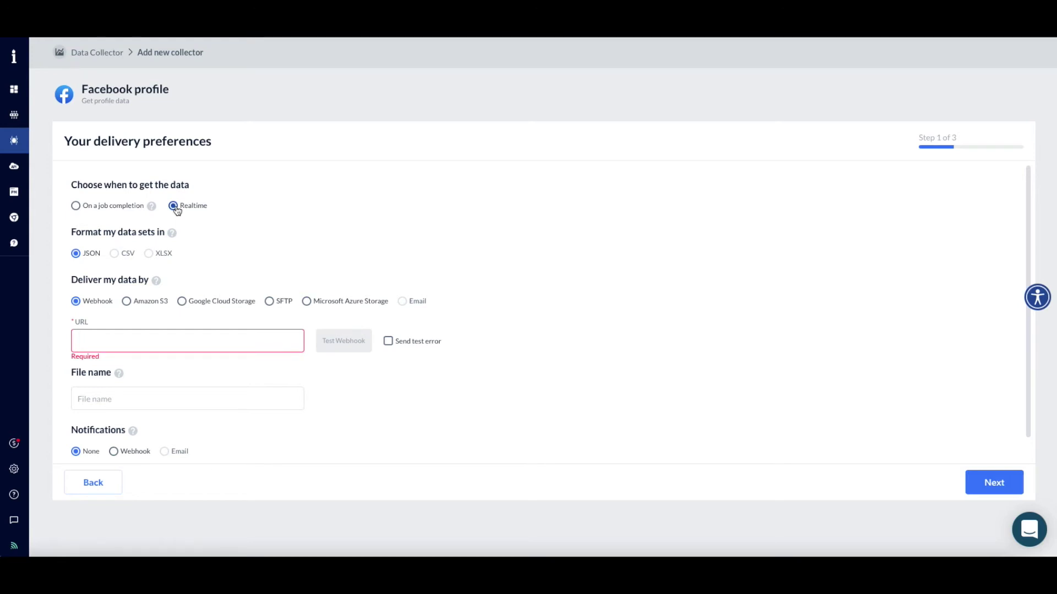
{"action": "left_click", "coordinate": [76, 206]}
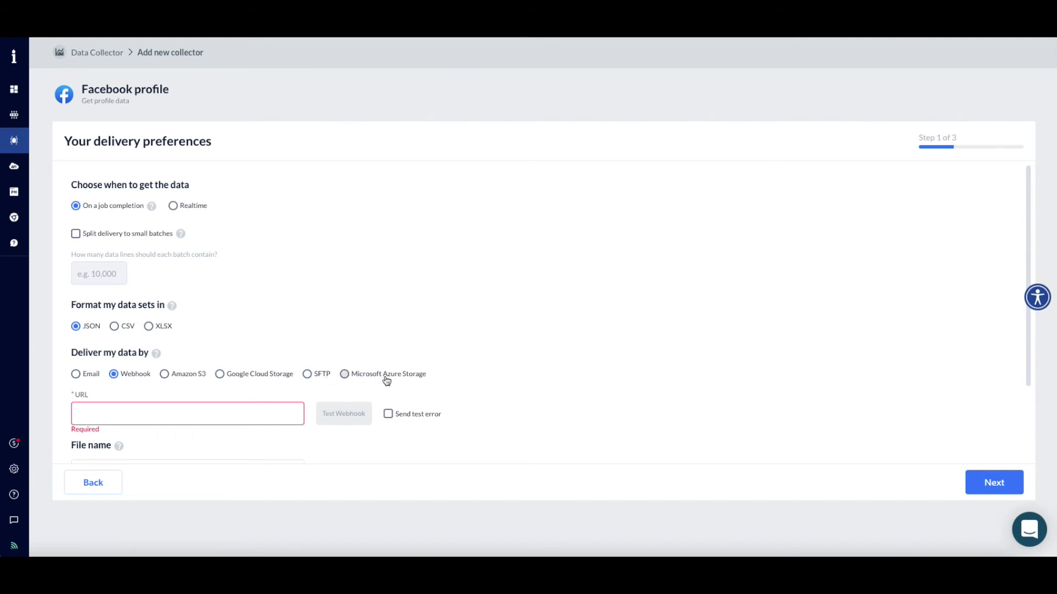
Deliver the JSON results by email, with notifications set to None.
{"action": "left_click", "coordinate": [77, 374]}
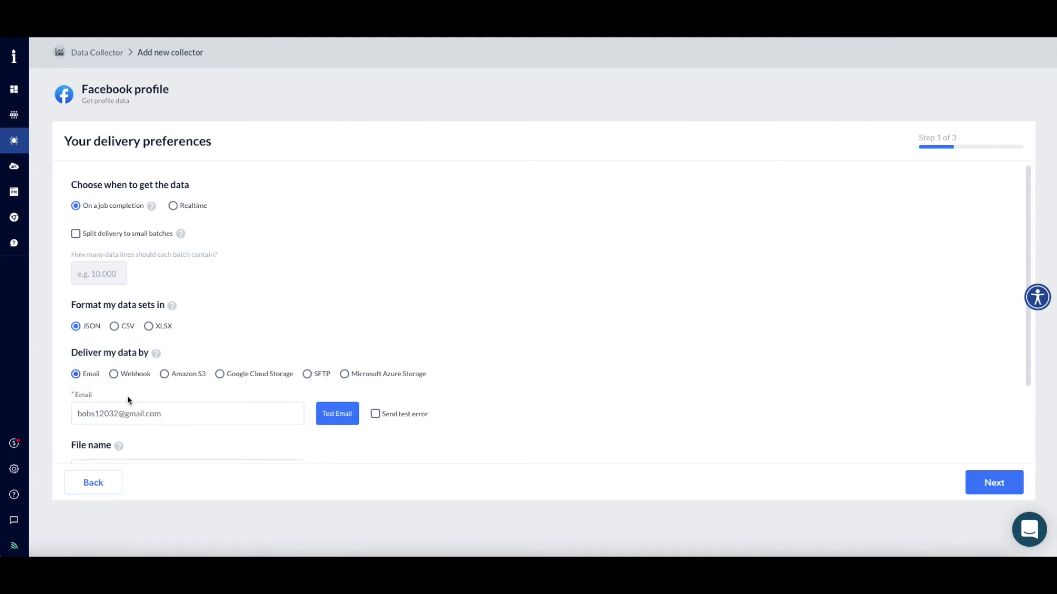
{"action": "scroll", "coordinate": [182, 435], "scroll_direction": "down", "scroll_amount": 3}
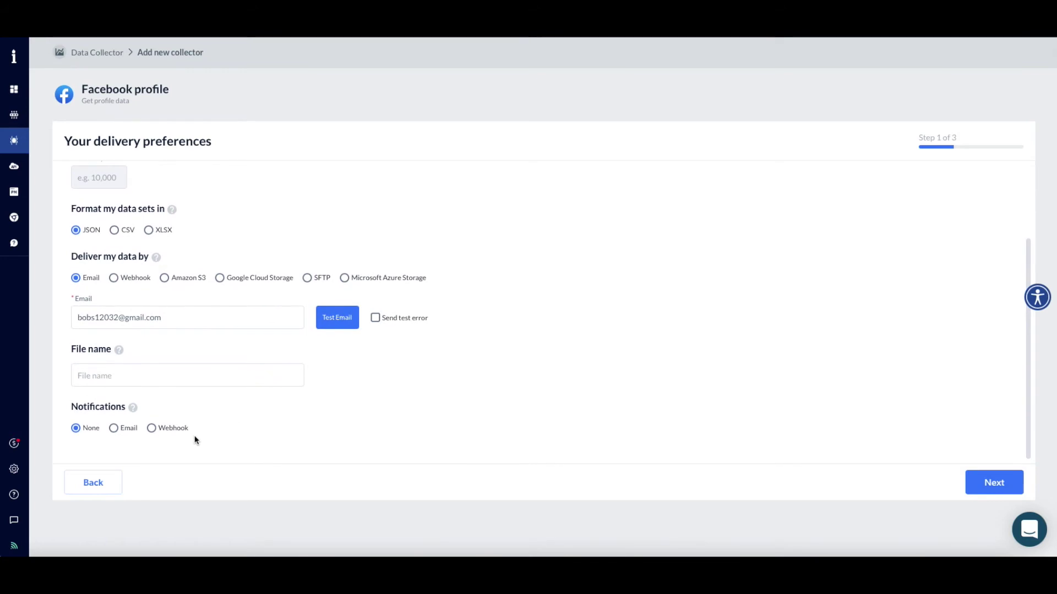
{"action": "left_click", "coordinate": [114, 428]}
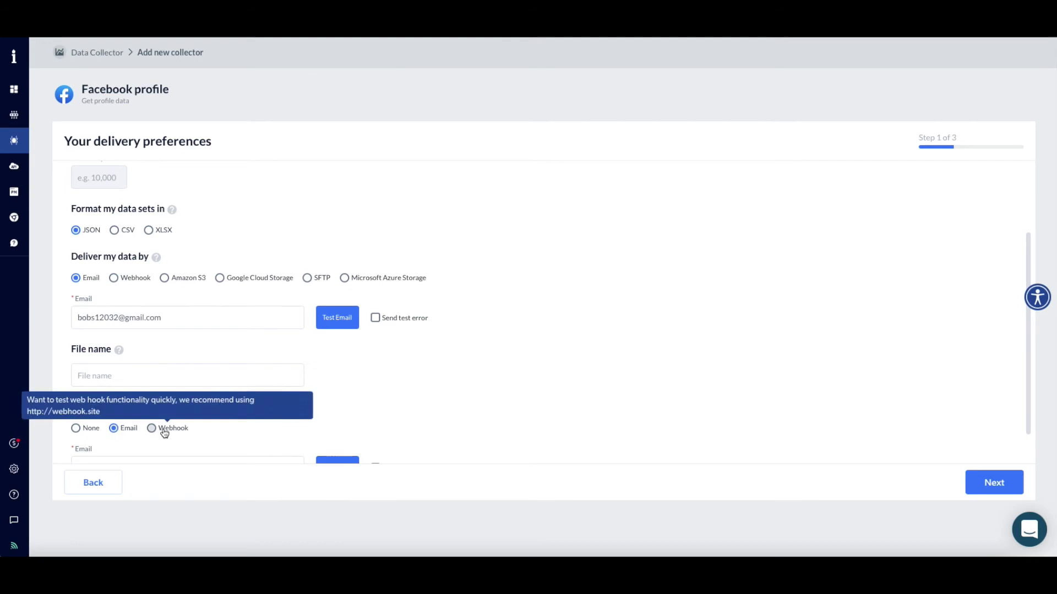
{"action": "left_click", "coordinate": [76, 428]}
Go to Set outputs, keeping profile_name and profile_handle included in the output.
{"action": "left_click", "coordinate": [968, 482]}
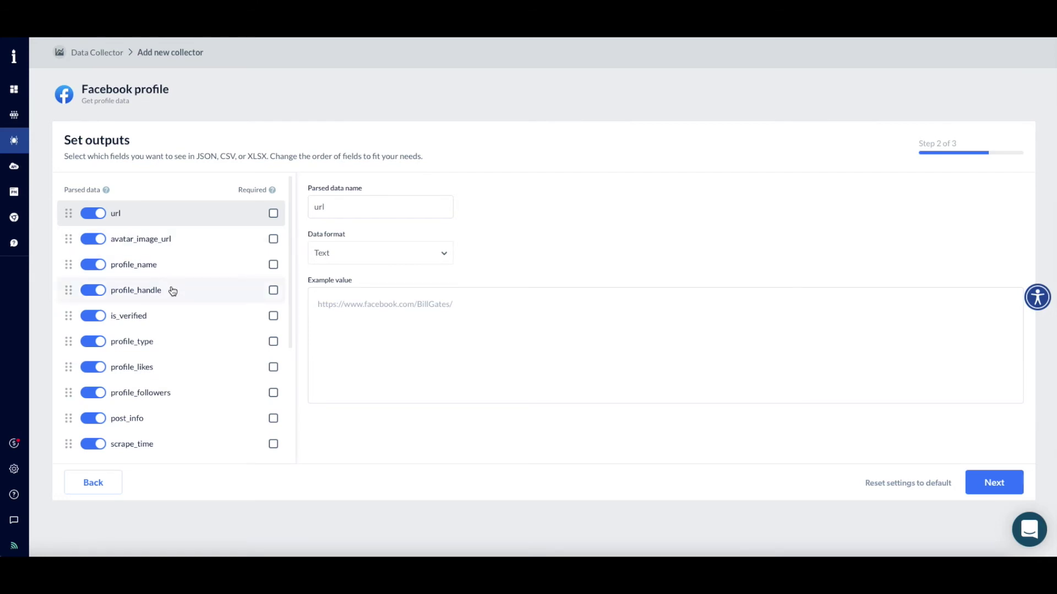
{"action": "left_click", "coordinate": [93, 264]}
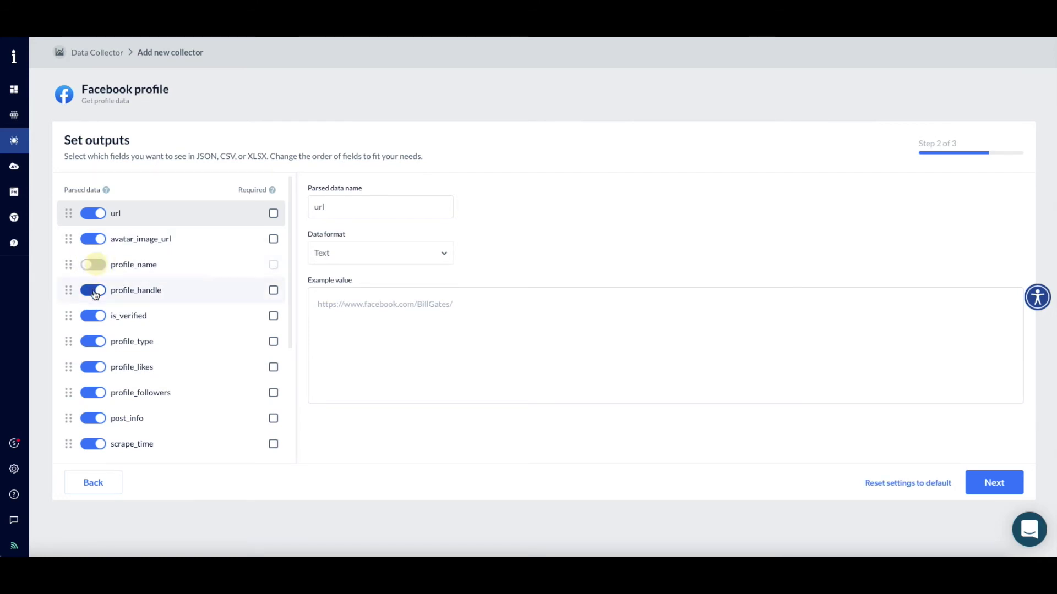
{"action": "left_click", "coordinate": [93, 290]}
{"action": "left_click", "coordinate": [93, 290]}
{"action": "left_click", "coordinate": [93, 264]}
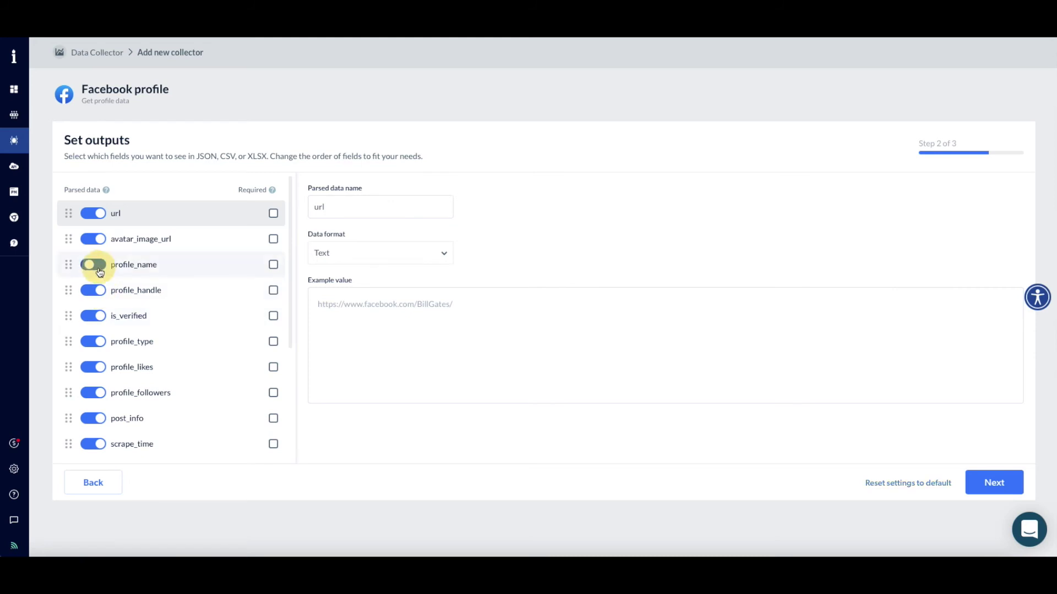
{"action": "mouse_move", "coordinate": [68, 264]}
{"action": "left_mouse_down"}
{"action": "mouse_move", "coordinate": [67, 296]}
{"action": "mouse_move", "coordinate": [68, 264]}
{"action": "left_mouse_up"}
Leave avatar_image_url, profile_name and profile_handle optional, then create the collector.
{"action": "left_click", "coordinate": [273, 239]}
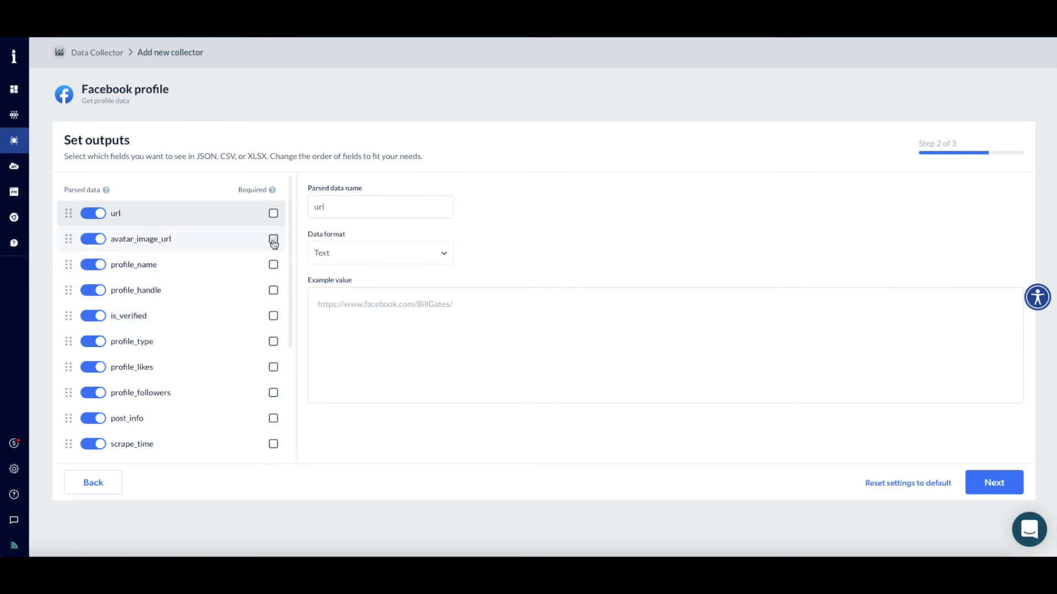
{"action": "left_click", "coordinate": [273, 265]}
{"action": "left_click", "coordinate": [273, 290]}
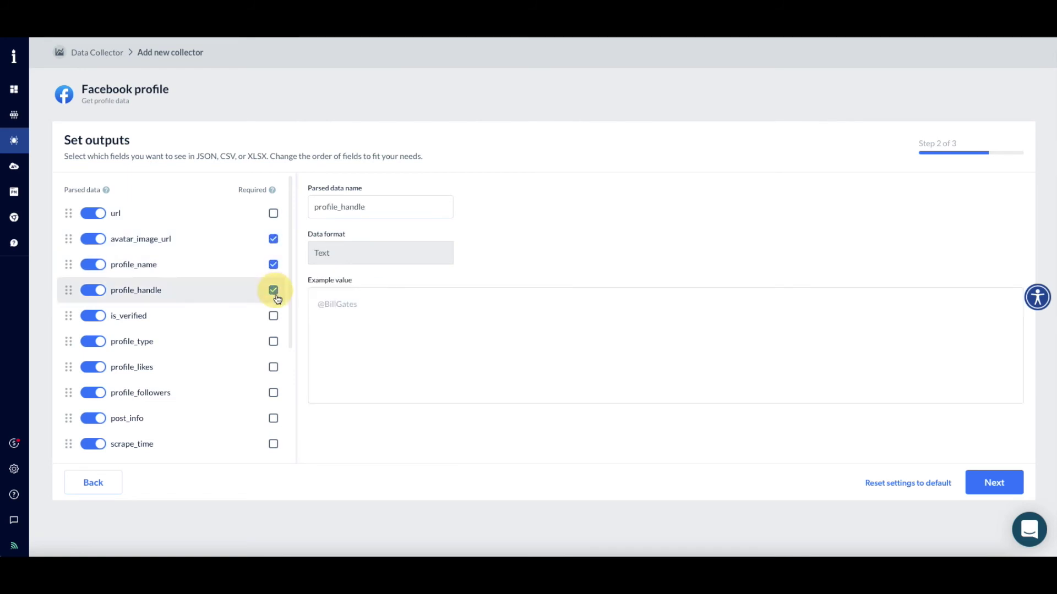
{"action": "left_click", "coordinate": [274, 291]}
{"action": "left_click", "coordinate": [273, 265]}
{"action": "left_click", "coordinate": [273, 239]}
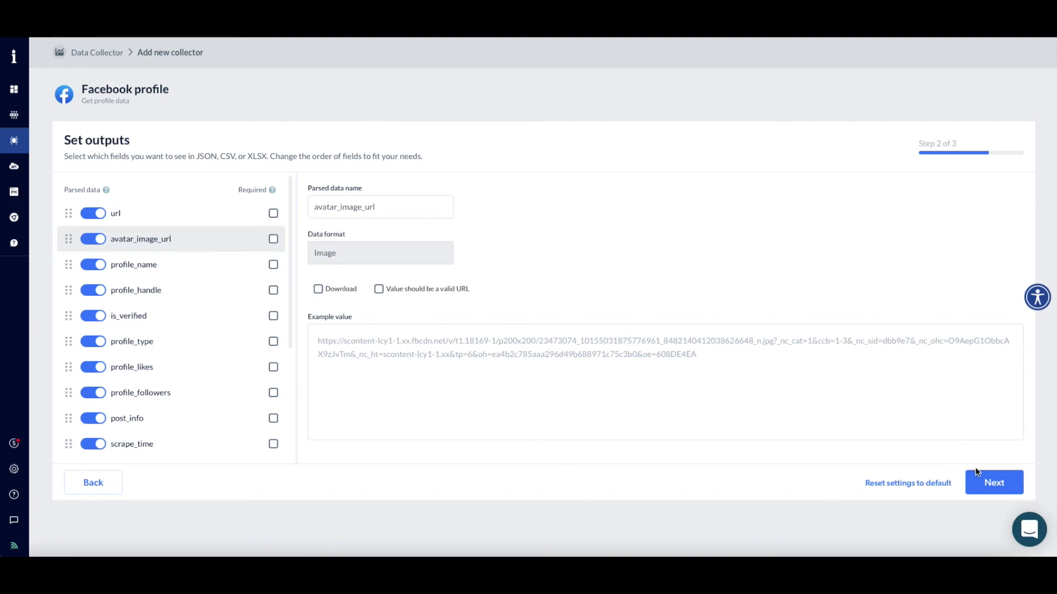
{"action": "left_click", "coordinate": [984, 483]}
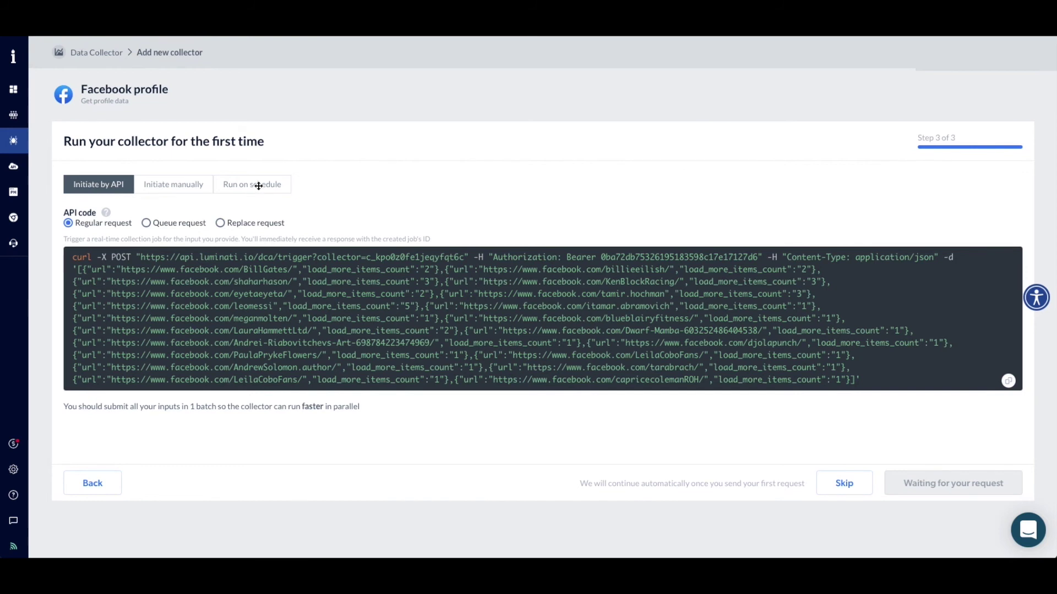
Check the Run on schedule options, then copy the Initiate by API curl command.
{"action": "left_click", "coordinate": [276, 192]}
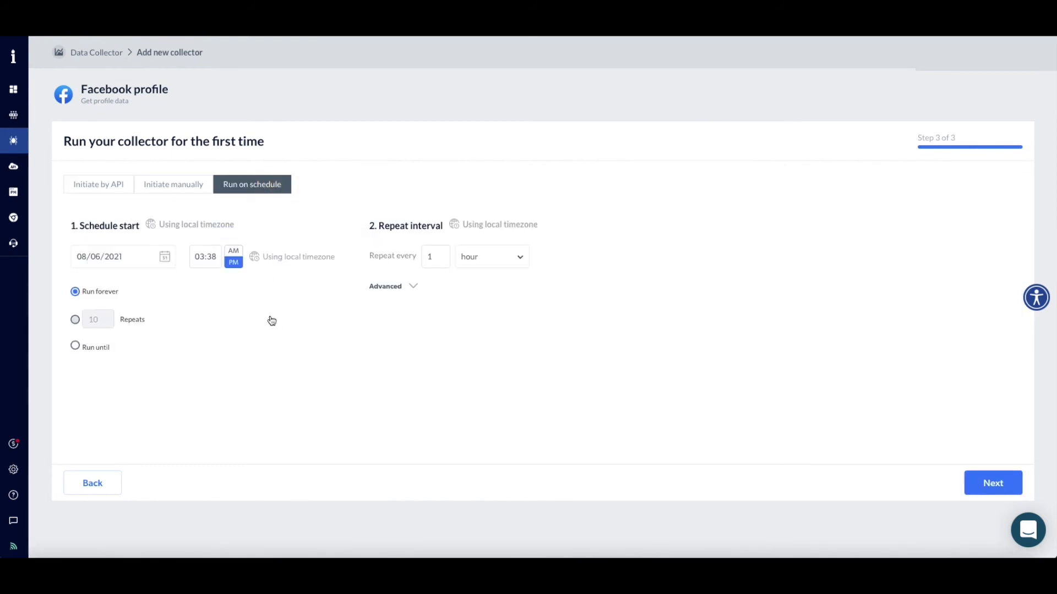
{"action": "mouse_move", "coordinate": [147, 223]}
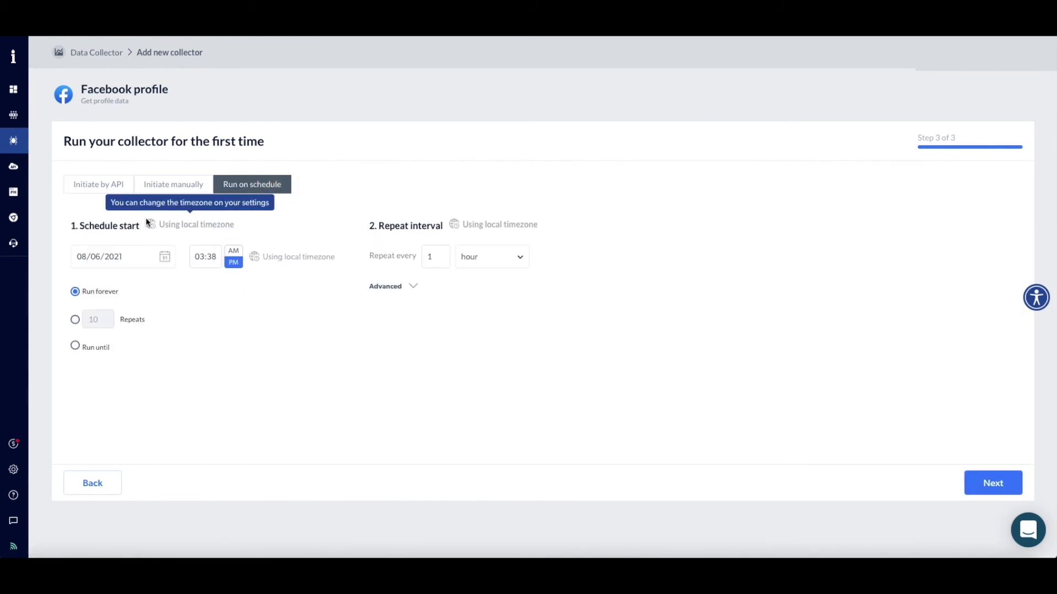
{"action": "left_click", "coordinate": [93, 190]}
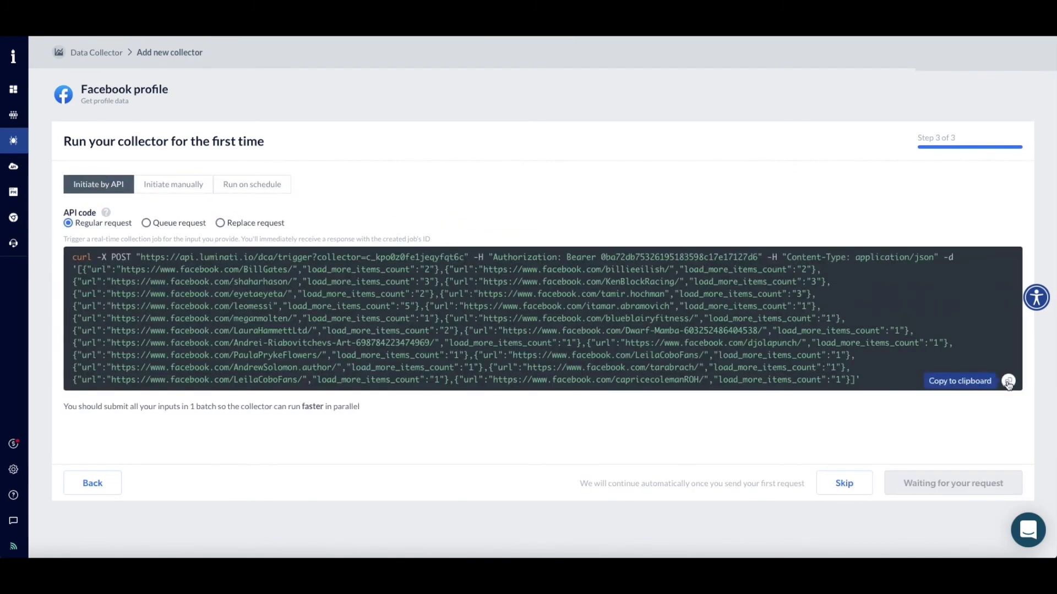
{"action": "left_click", "coordinate": [1008, 382]}
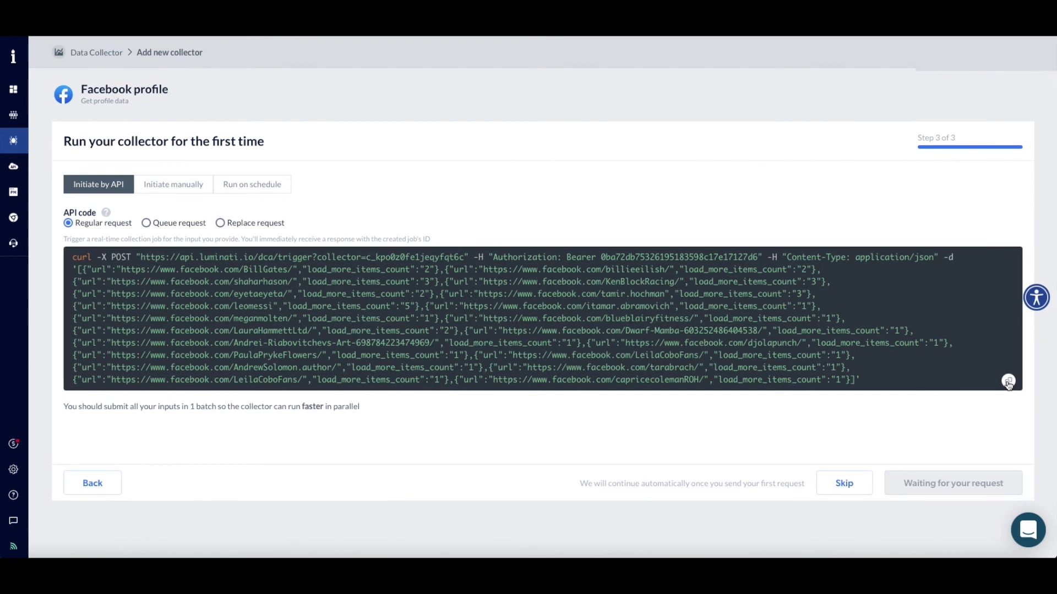
Run the copied curl request in Terminal to trigger the collector, then return to its page.
{"action": "left_click", "coordinate": [1008, 382]}
{"action": "key", "text": "super+space"}
{"action": "type", "text": "th"}
{"action": "key", "text": "BackSpace"}
{"action": "type", "text": "er"}
{"action": "key", "text": "Return"}
{"action": "key", "text": "super+v"}
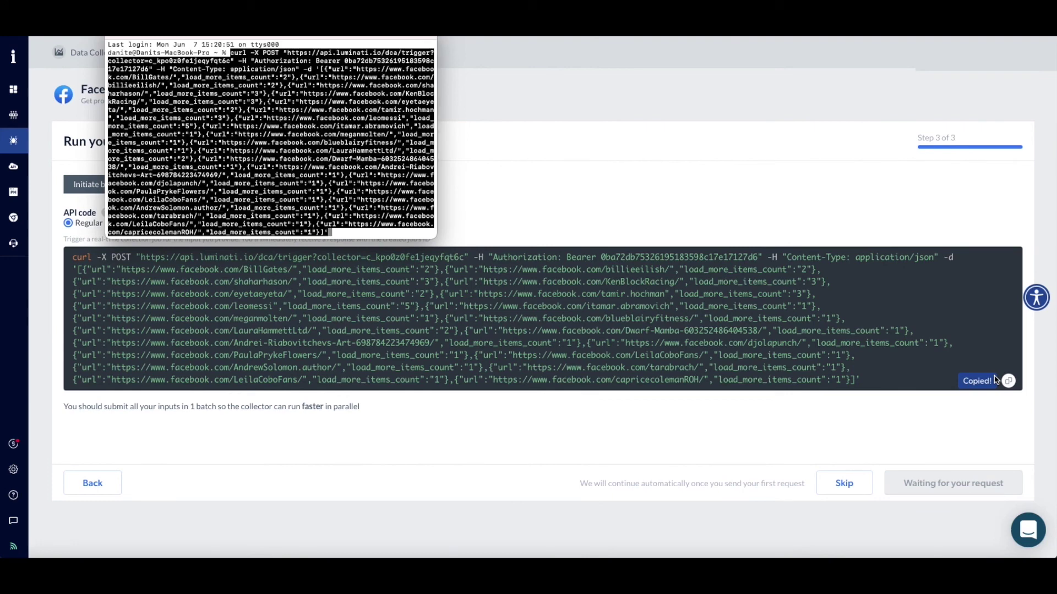
{"action": "key", "text": "Return"}
{"action": "left_click", "coordinate": [676, 204]}
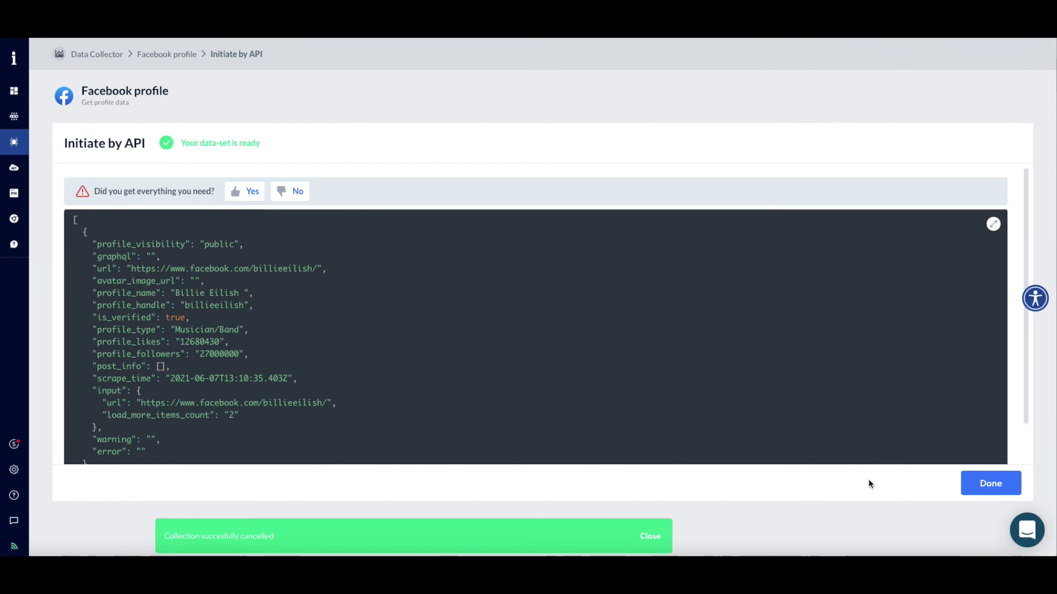
Finish the run to list the Facebook profile collector on Collectors, and open support chat.
{"action": "left_click", "coordinate": [979, 481]}
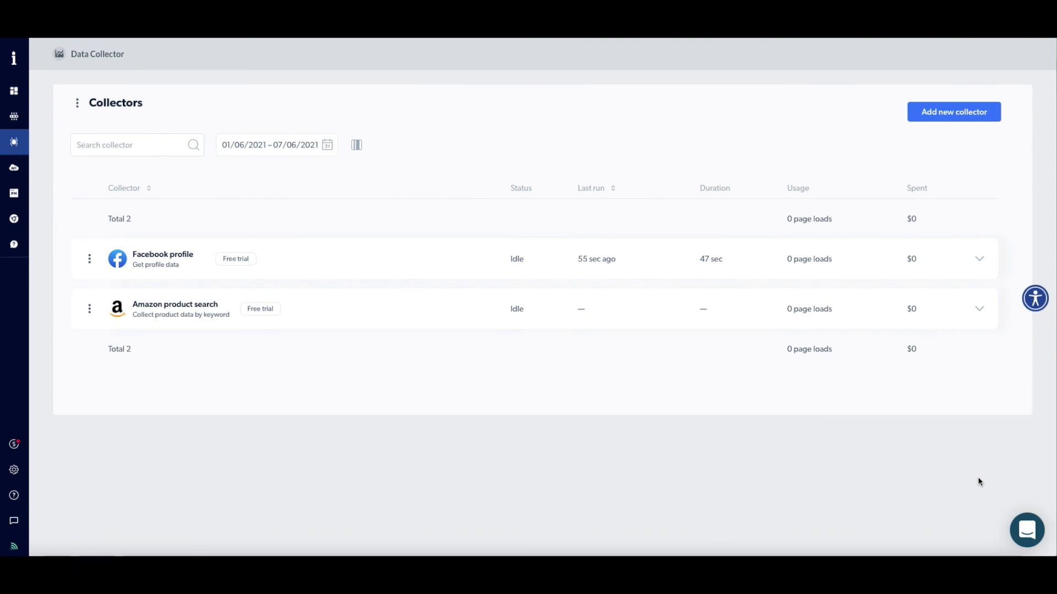
{"action": "left_click", "coordinate": [1024, 545]}
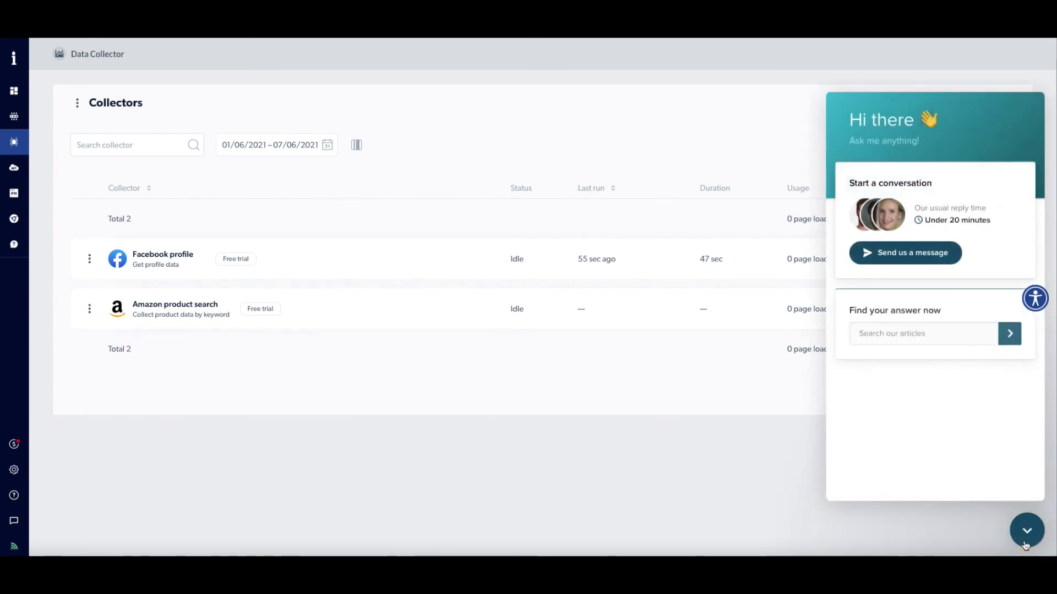